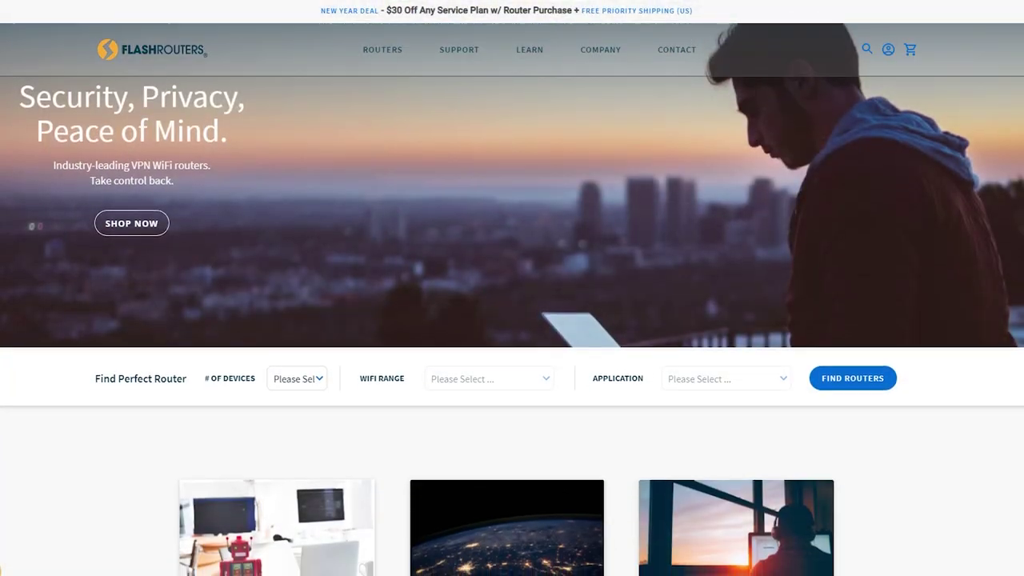
Step: Look through the FlashRouters home page, from the featured routers and service plans down to the press quotes and footer
scroll(512, 320, down, 2)
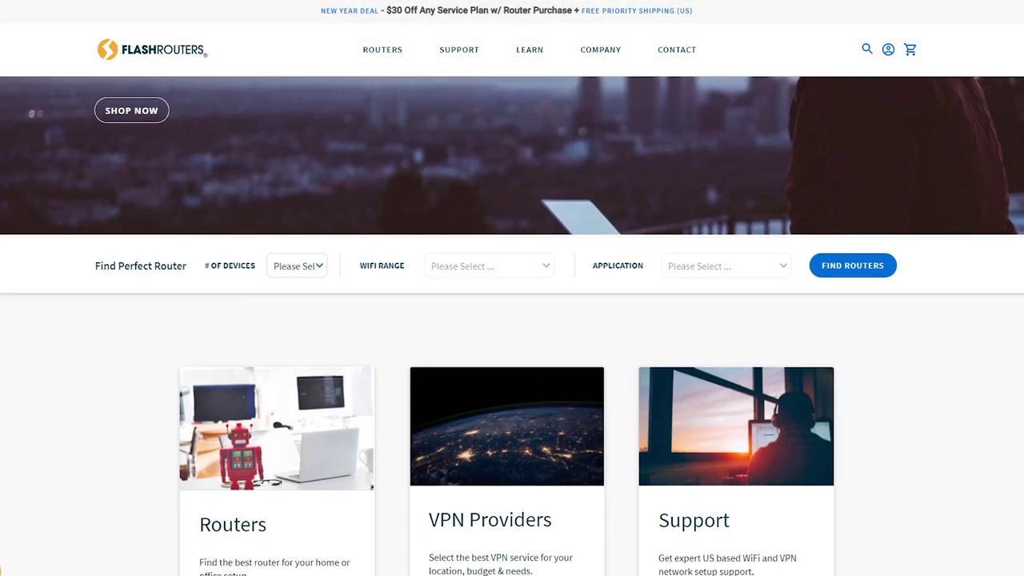
scroll(511, 320, down, 2)
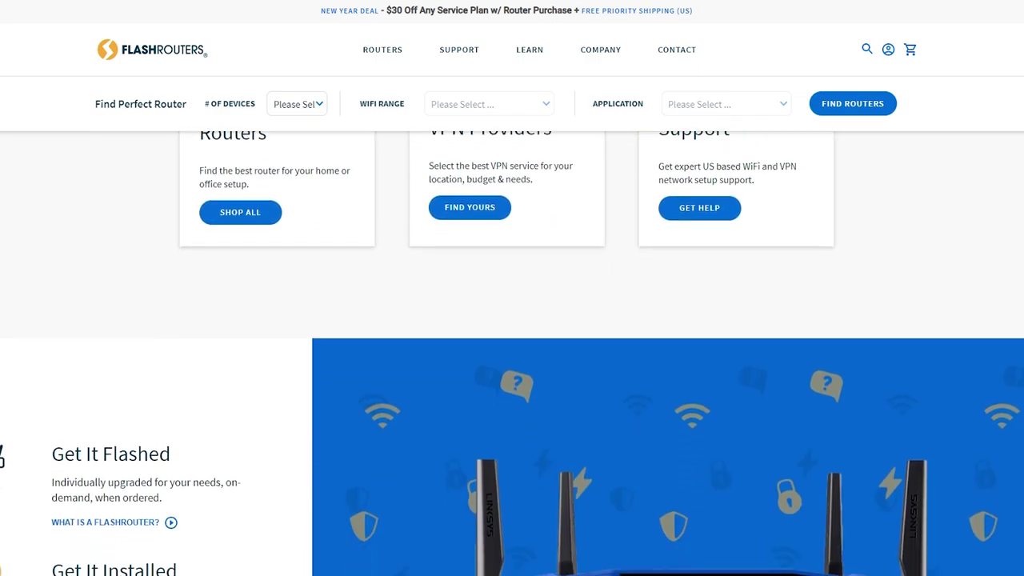
scroll(511, 352, down, 3)
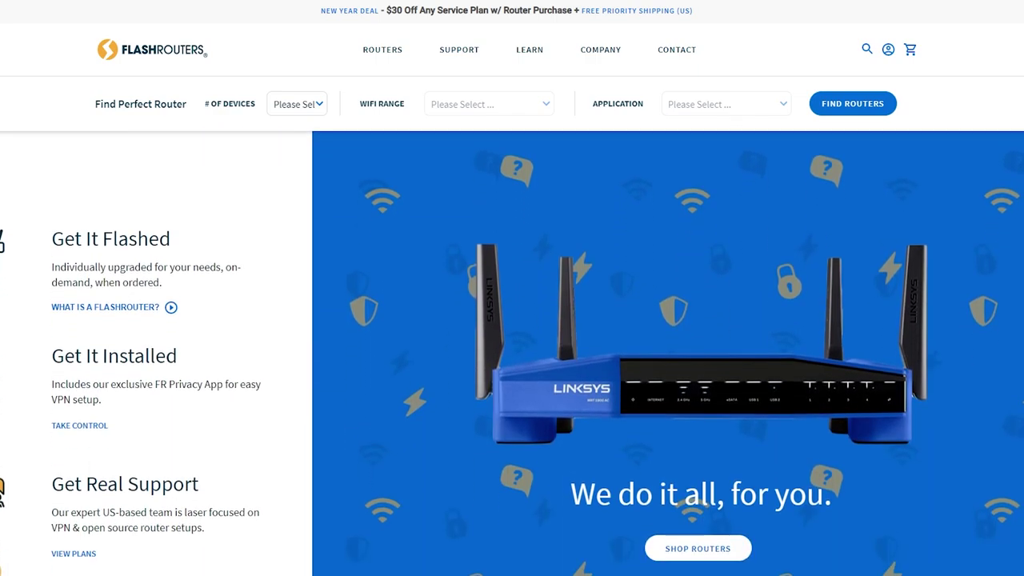
scroll(512, 352, down, 3)
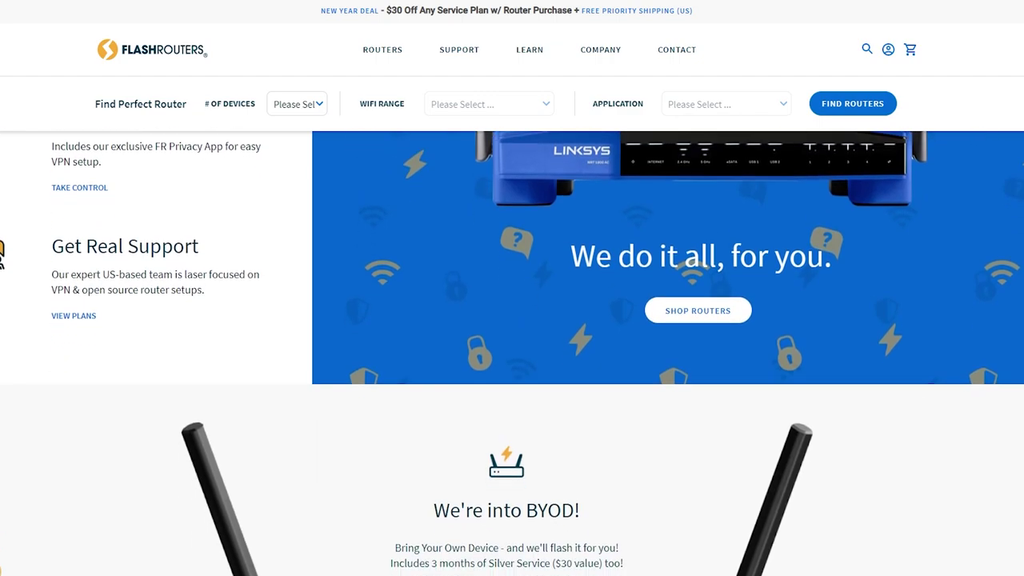
scroll(512, 351, down, 4)
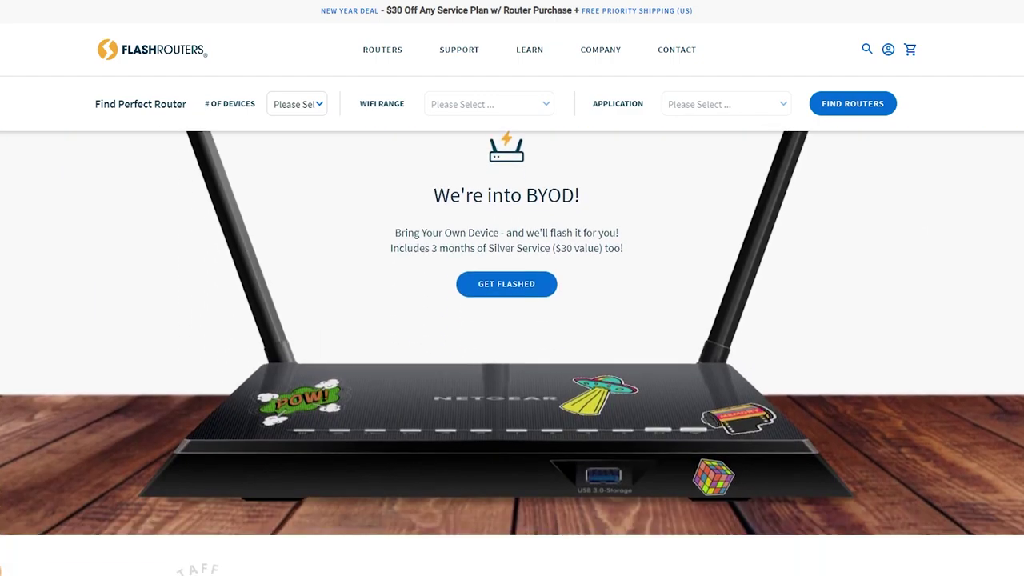
scroll(512, 352, down, 3)
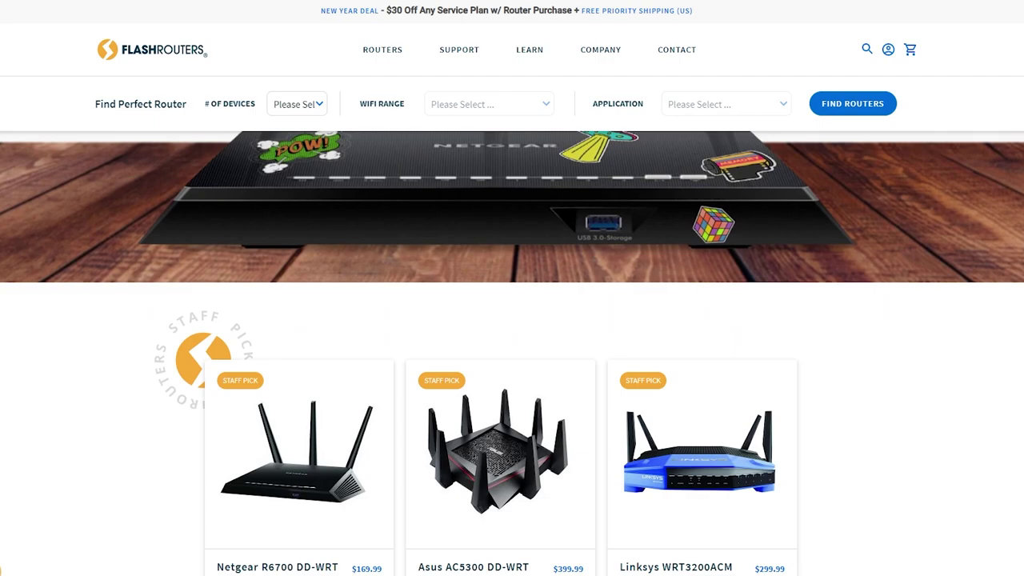
scroll(512, 351, down, 5)
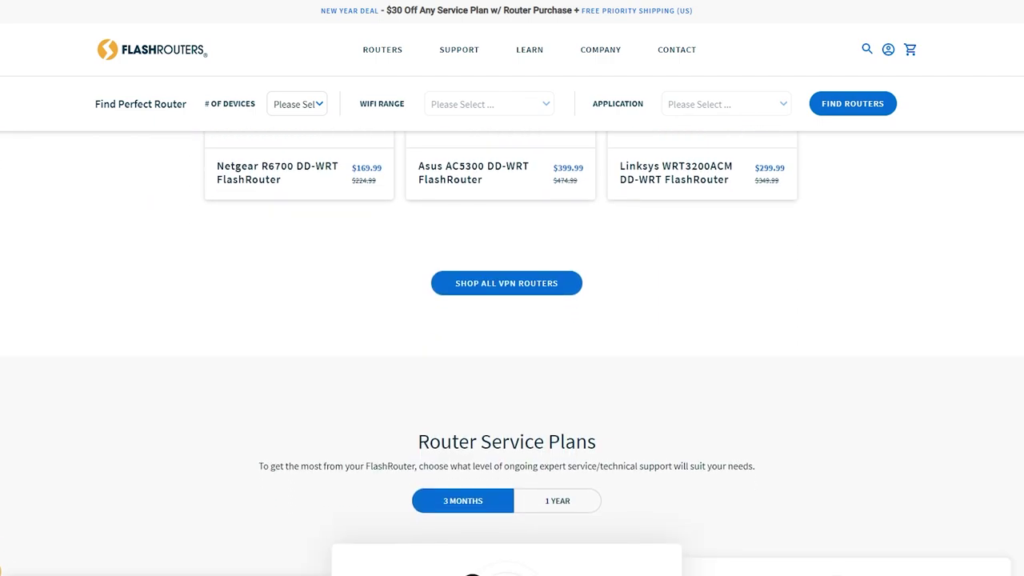
scroll(512, 352, down, 3)
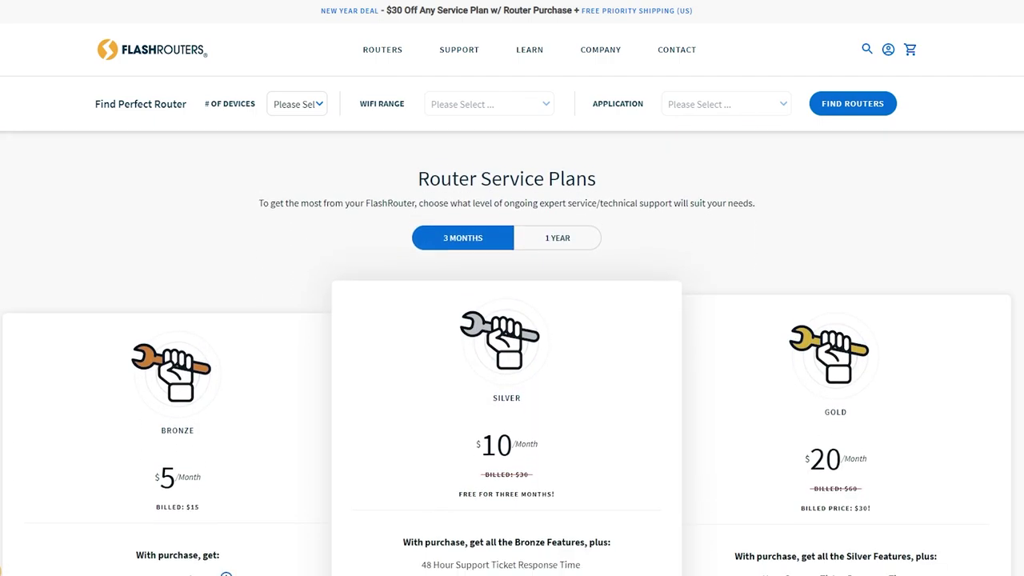
scroll(511, 352, down, 5)
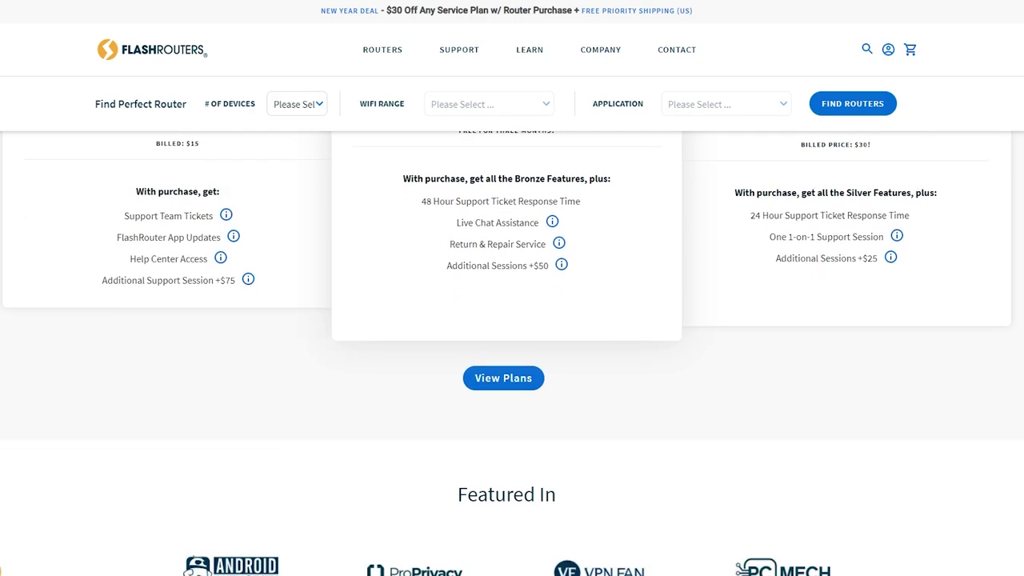
scroll(512, 352, down, 5)
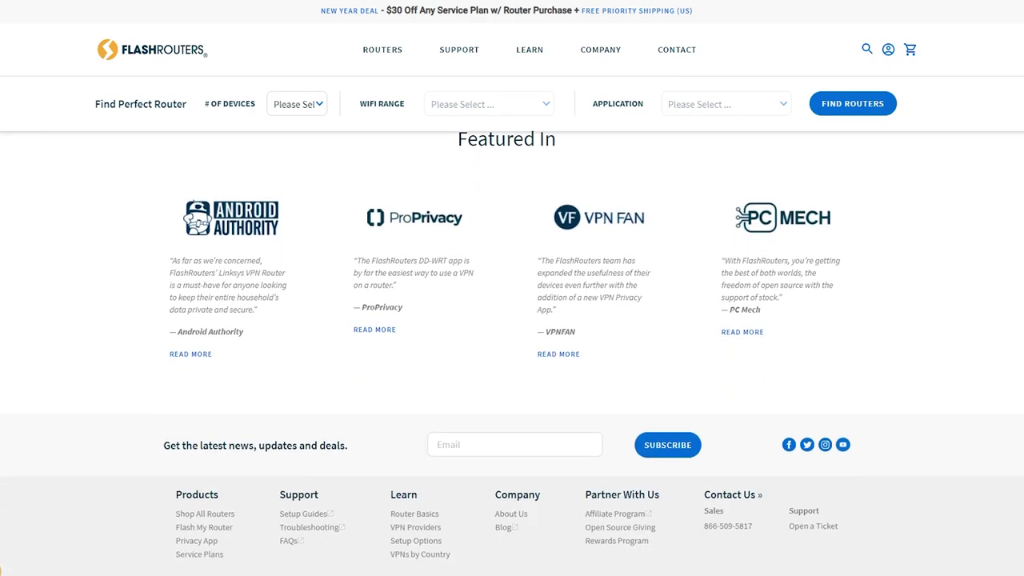
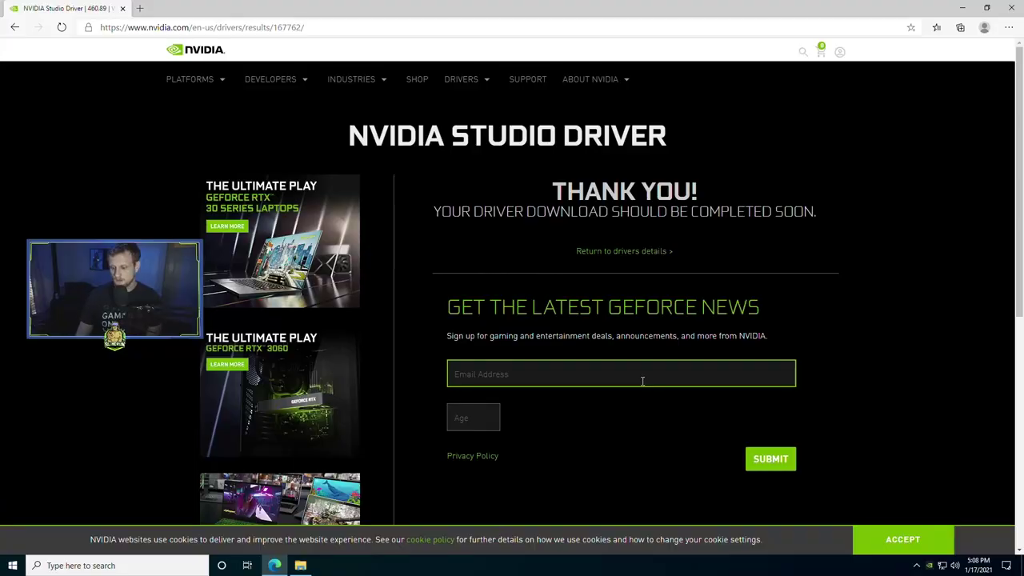
Step: Close the NVIDIA driver download page and launch HWiNFO64's sensor status, allowing it to make changes to the device
click(1014, 8)
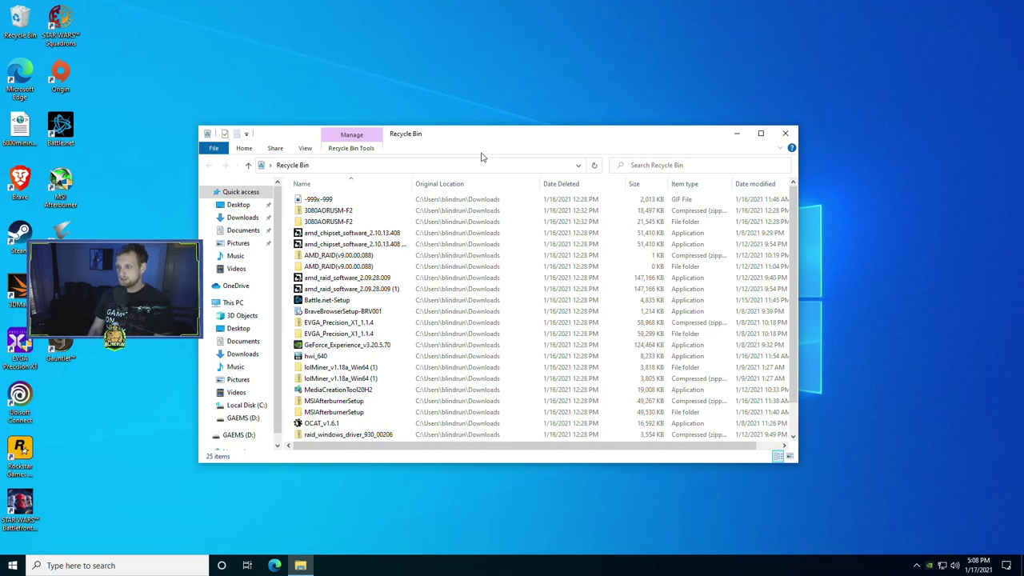
drag(636, 141, 469, 107)
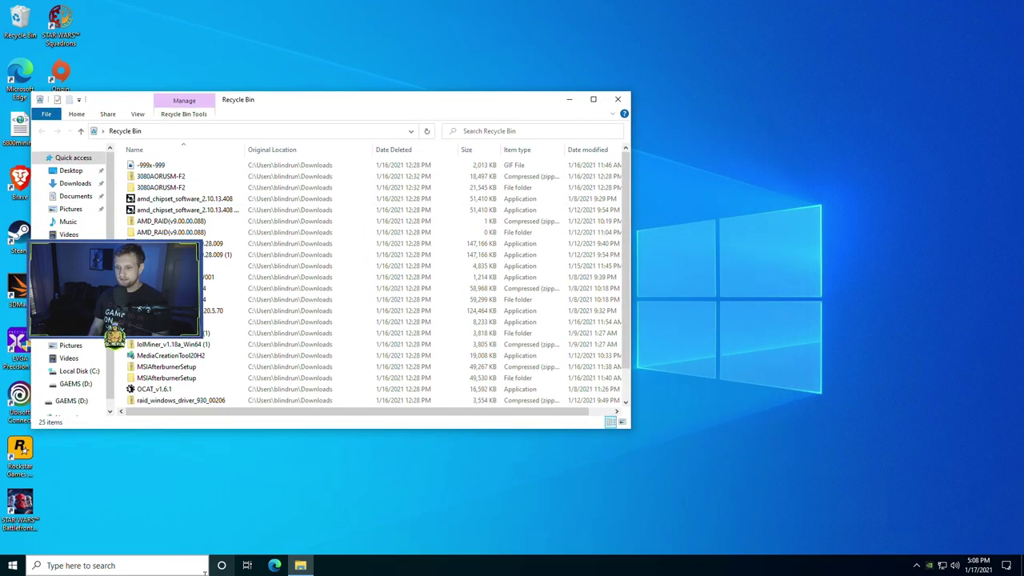
click(168, 562)
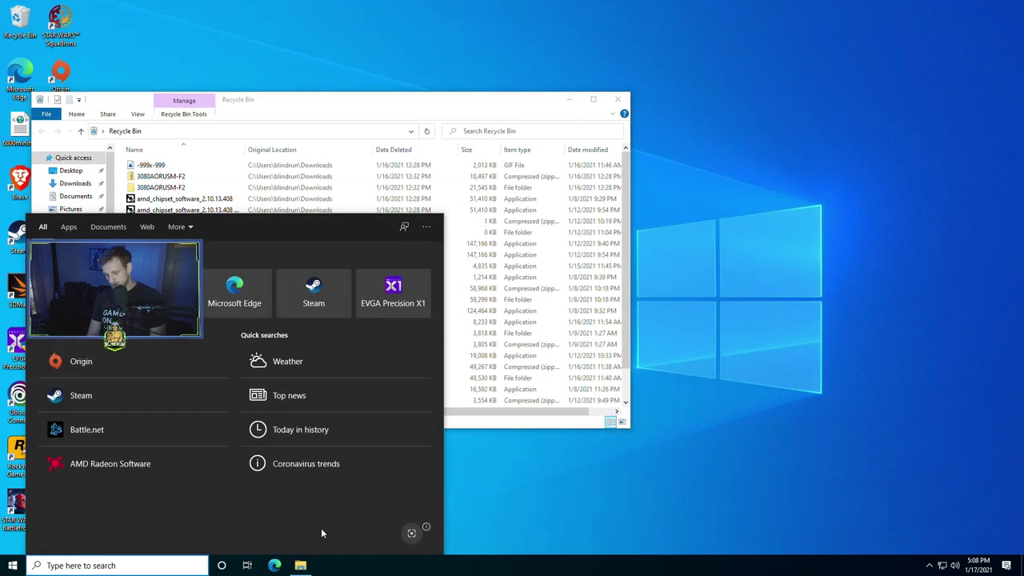
text(hw)
key(Return)
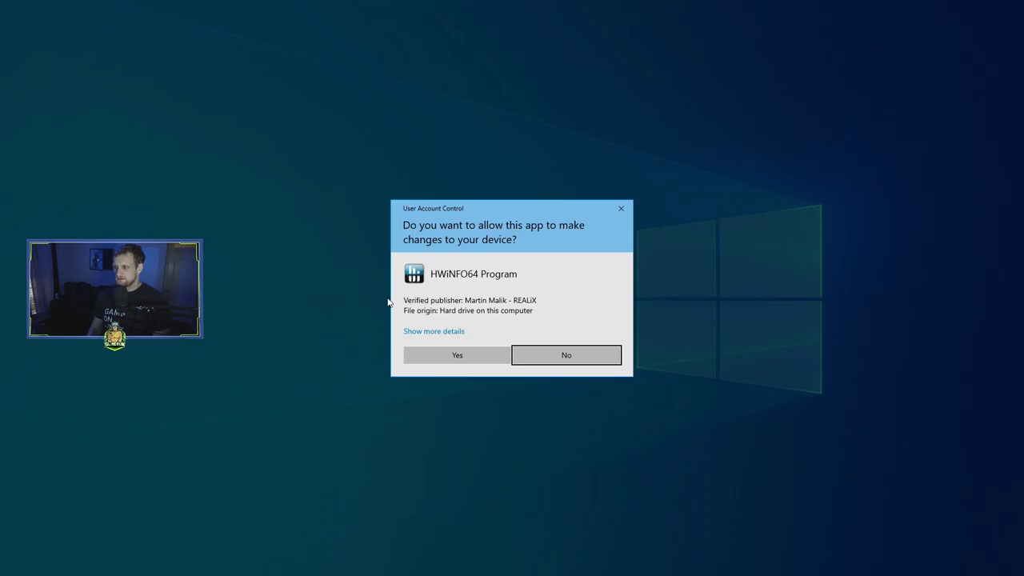
click(446, 360)
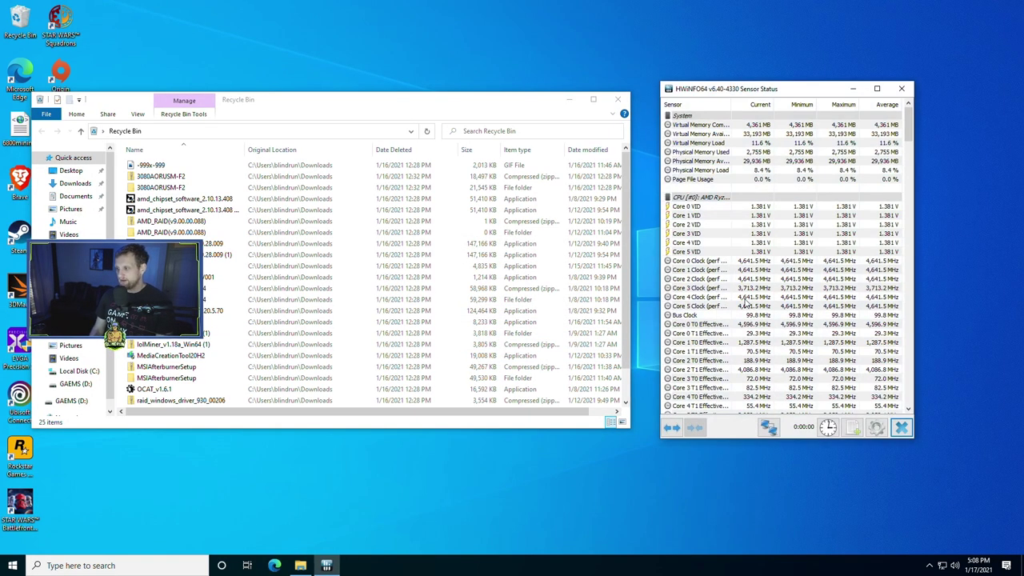
click(538, 330)
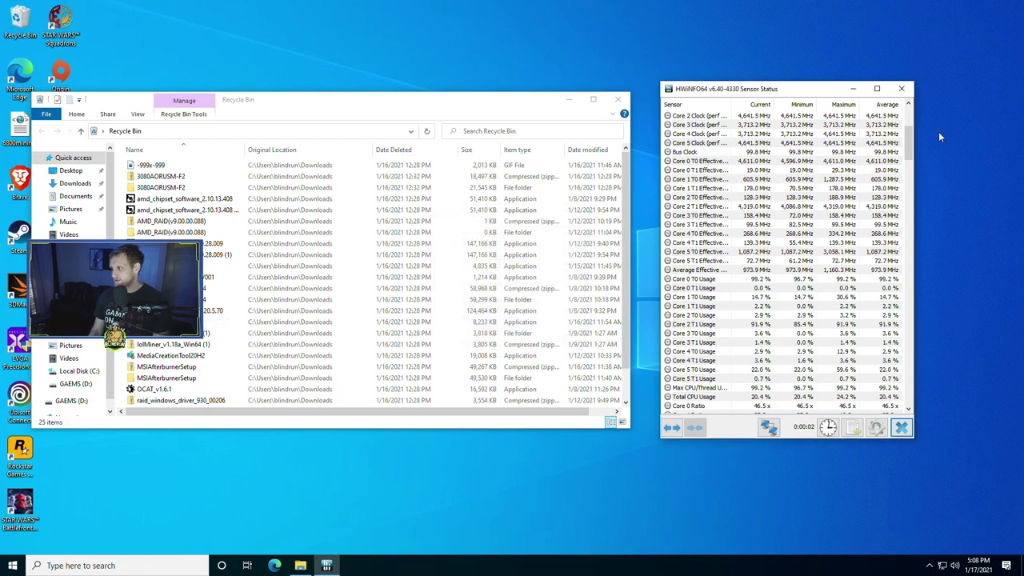
Step: Locate the NVIDIA GPU readings in the sensor list, highlighting GPU Power, and move the sensor window farther from the file window
drag(909, 150, 917, 405)
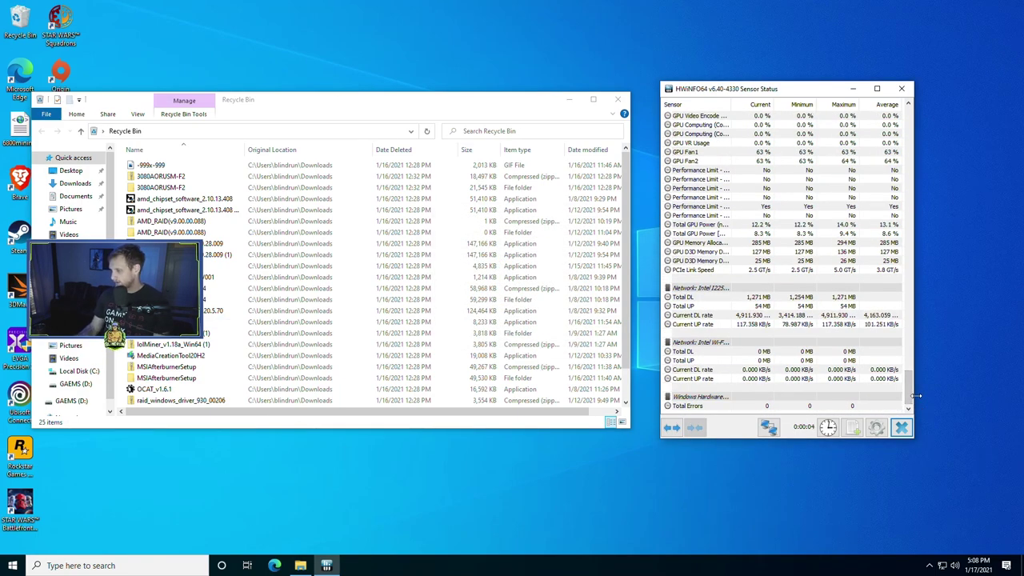
scroll(707, 203, up, 15)
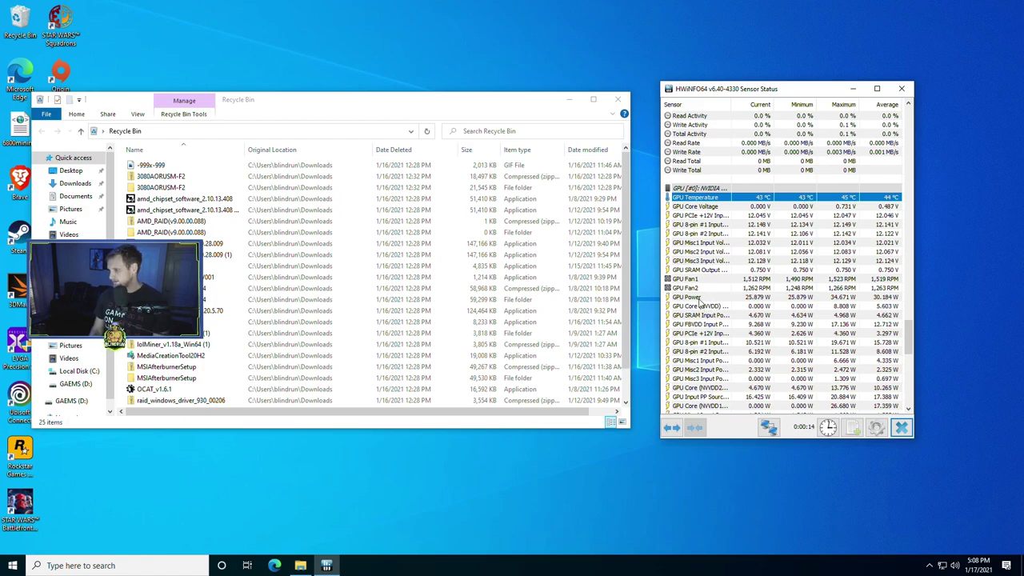
click(699, 298)
click(700, 289)
click(700, 298)
click(703, 316)
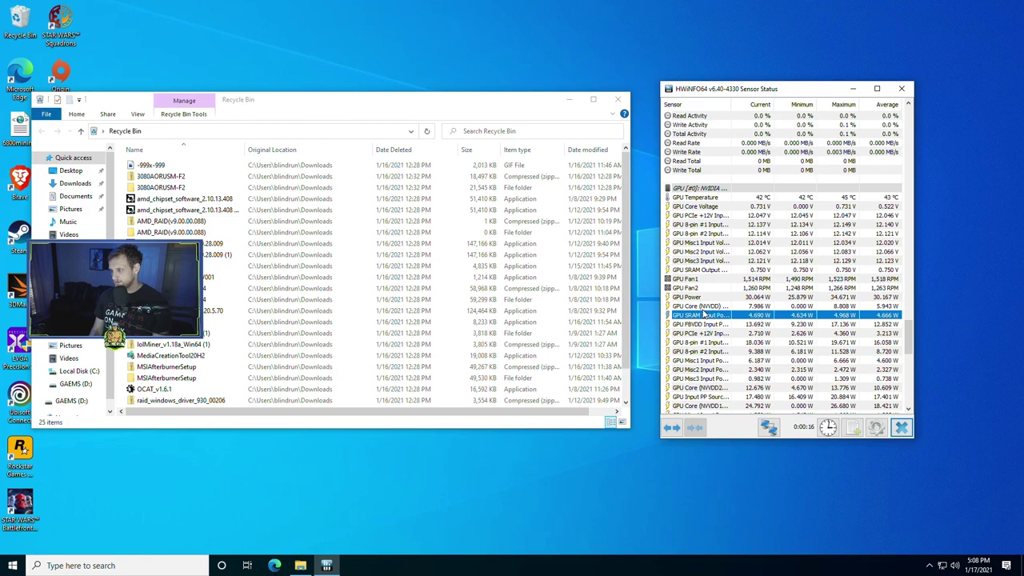
click(698, 298)
drag(740, 86, 774, 79)
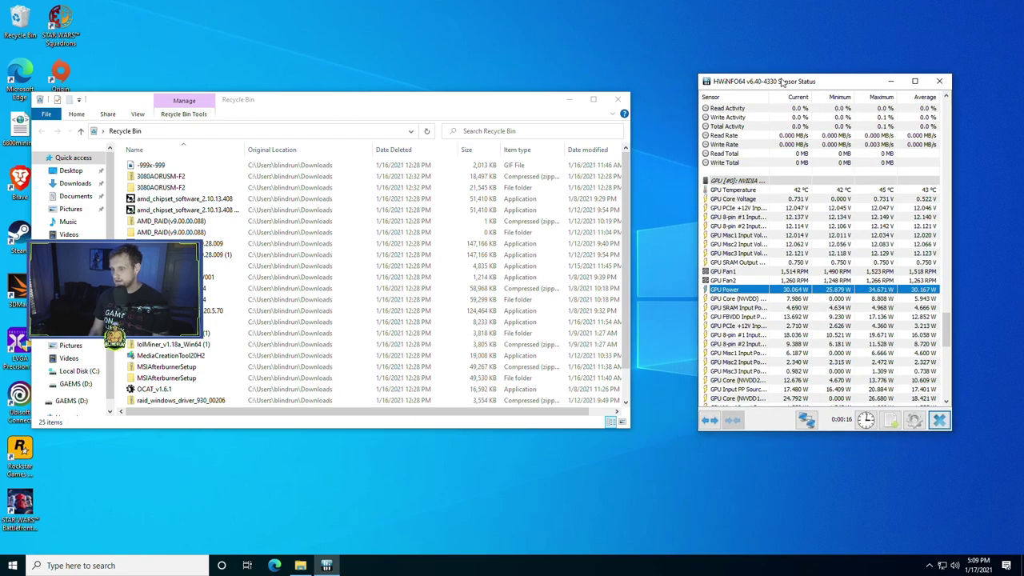
Step: Run the start_miner batch file from the PhoenixMiner_5.4c_Windows folder under Miners on GAEMS (D:) and check the GPU sensors in HWiNFO64
scroll(76, 364, down, 1)
click(74, 362)
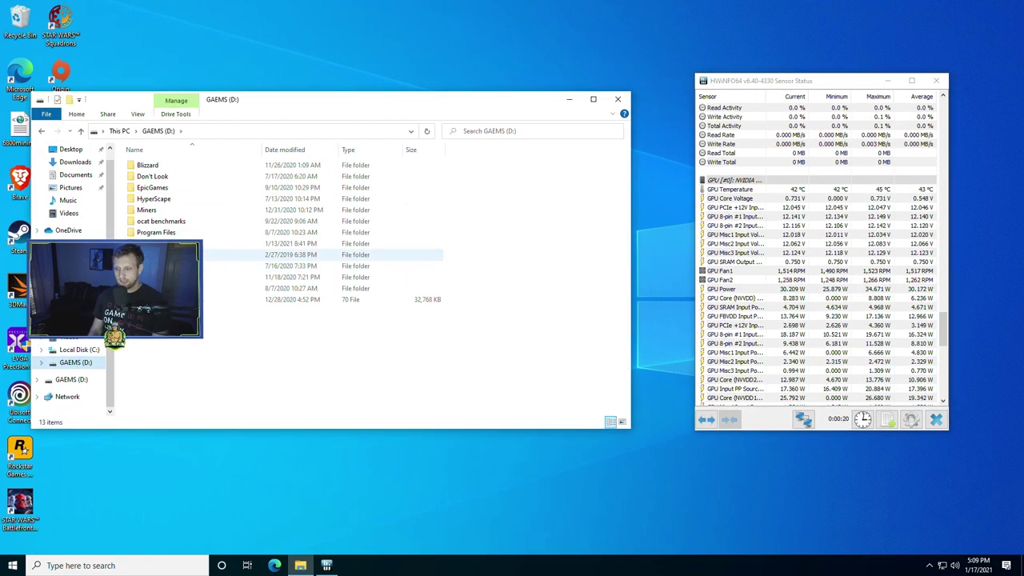
double_click(162, 209)
double_click(161, 176)
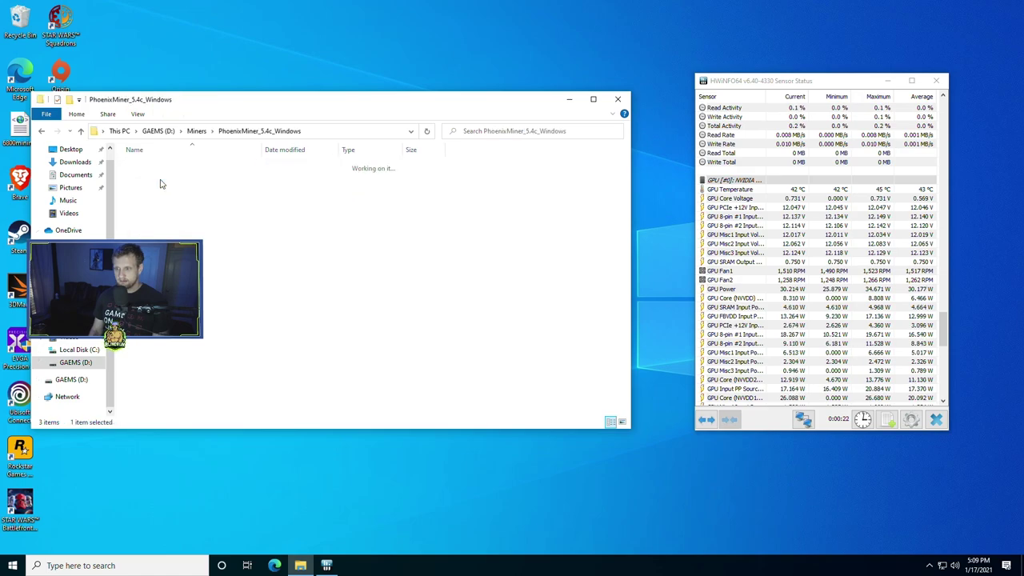
double_click(168, 165)
scroll(165, 349, down, 5)
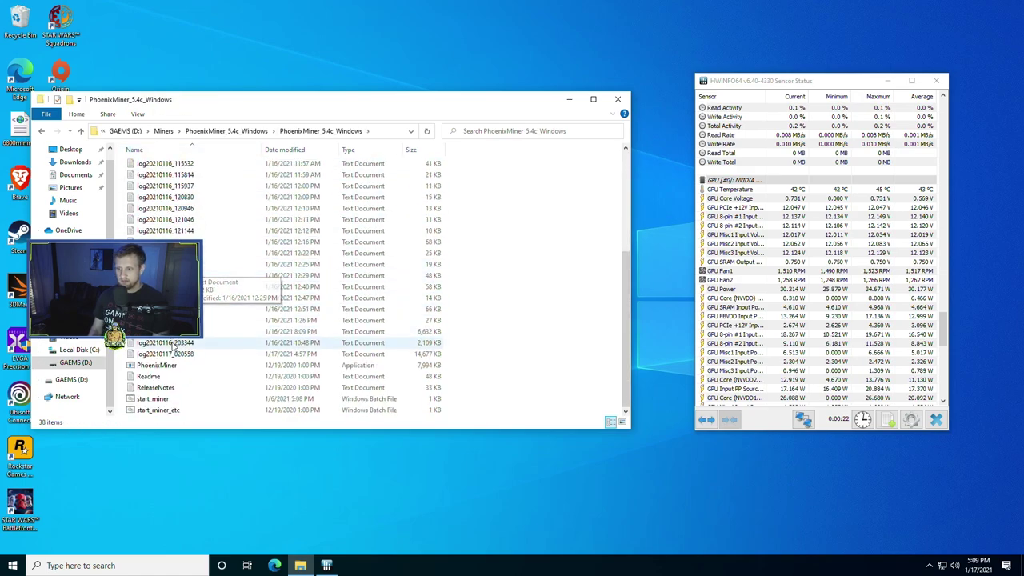
double_click(152, 398)
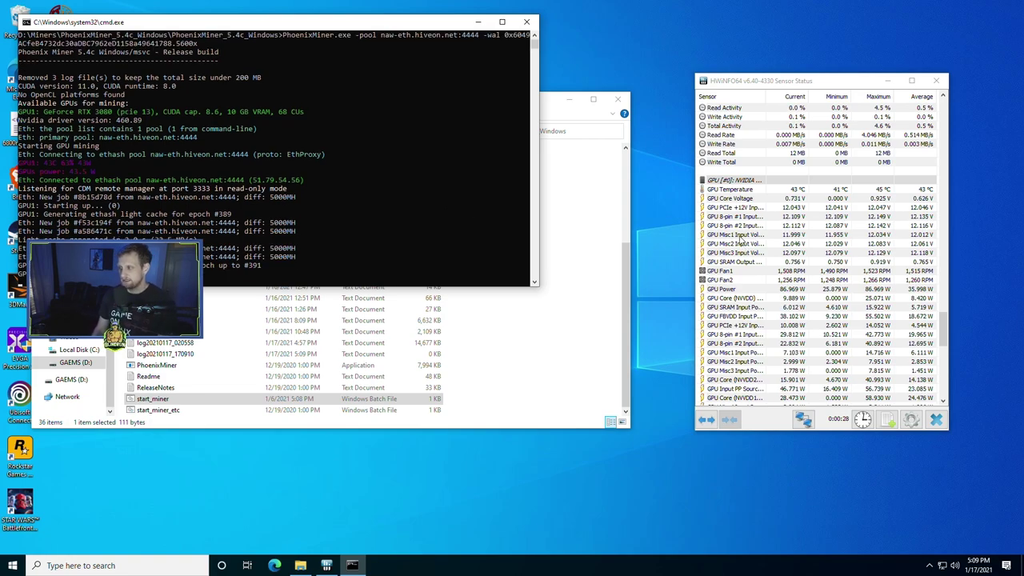
scroll(743, 253, down, 1)
scroll(759, 276, down, 10)
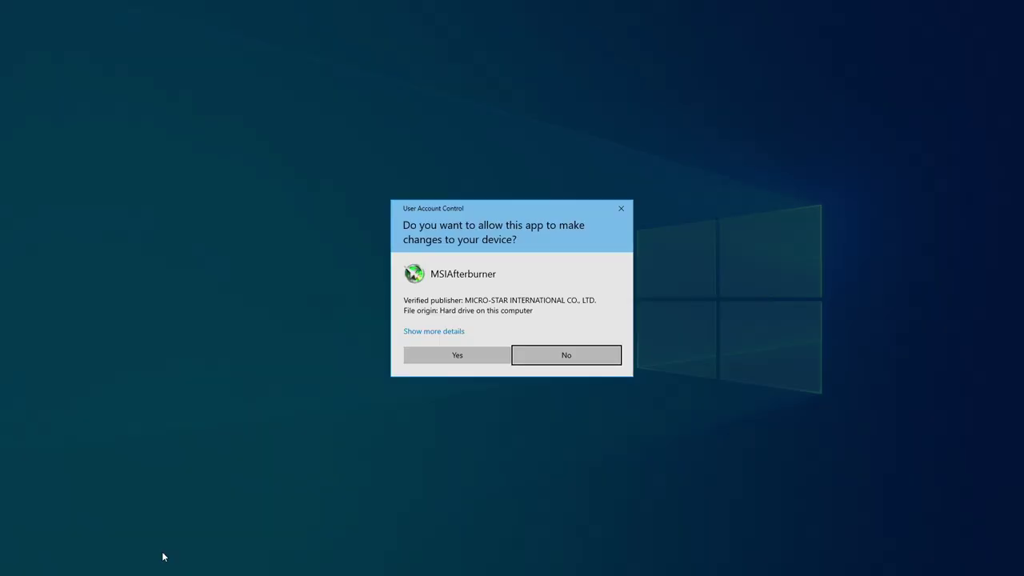
Step: Allow MSI Afterburner to make changes to the device and open a File Explorer window
click(445, 360)
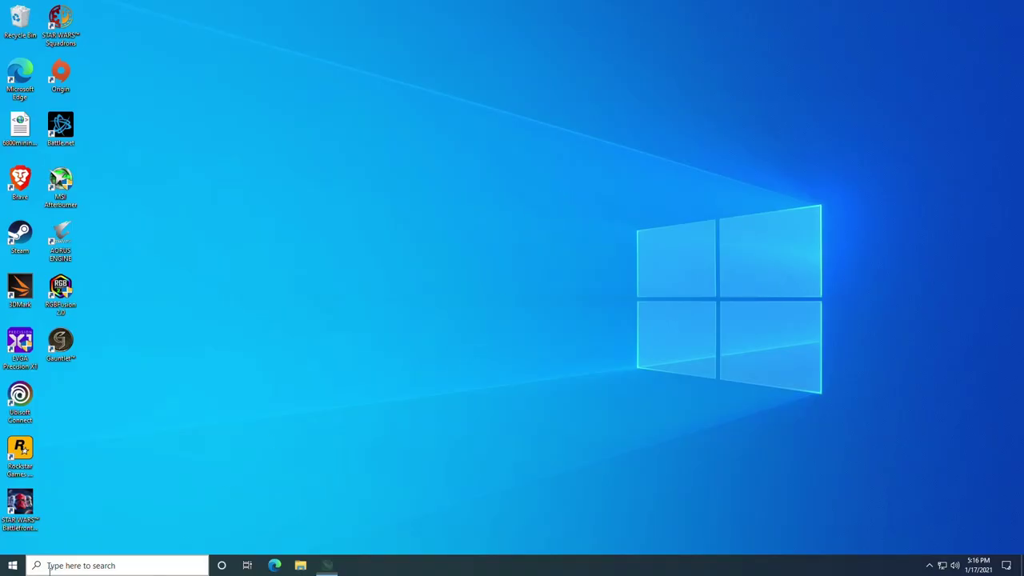
click(119, 564)
click(299, 564)
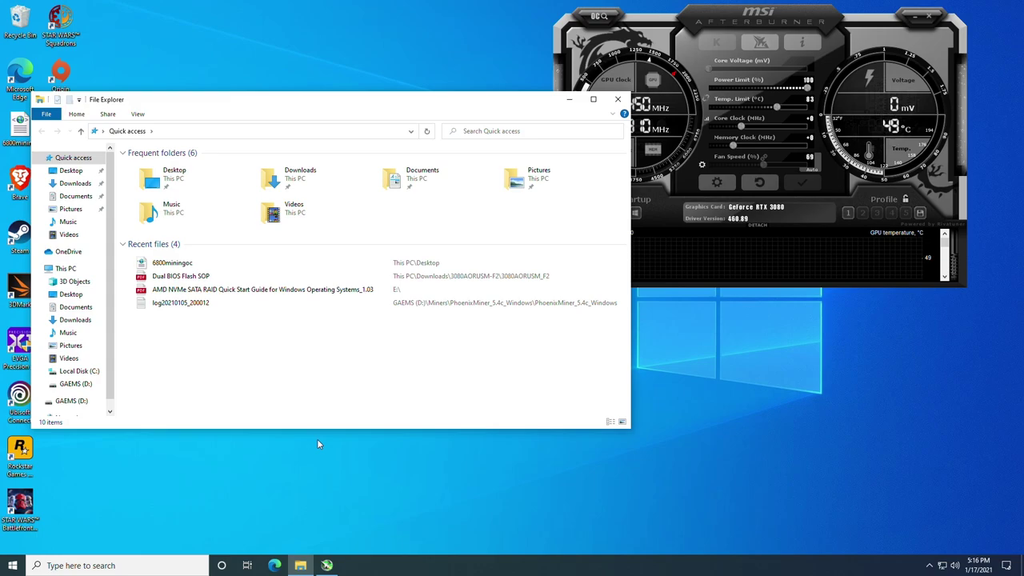
scroll(107, 312, down, 1)
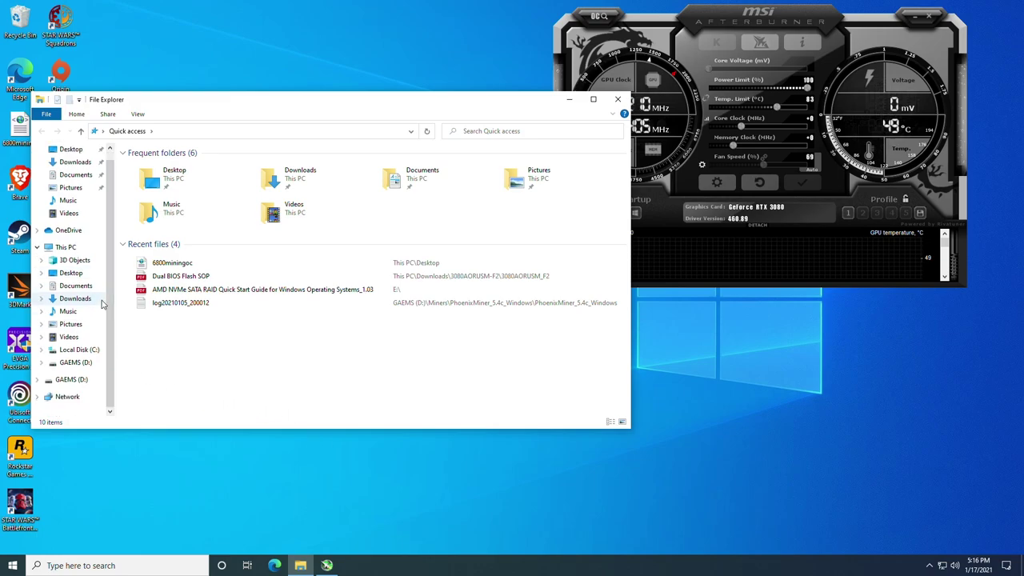
Step: Launch HWiNFO64's sensor status alongside MSI Afterburner and close the File Explorer window
click(116, 566)
text(hwin)
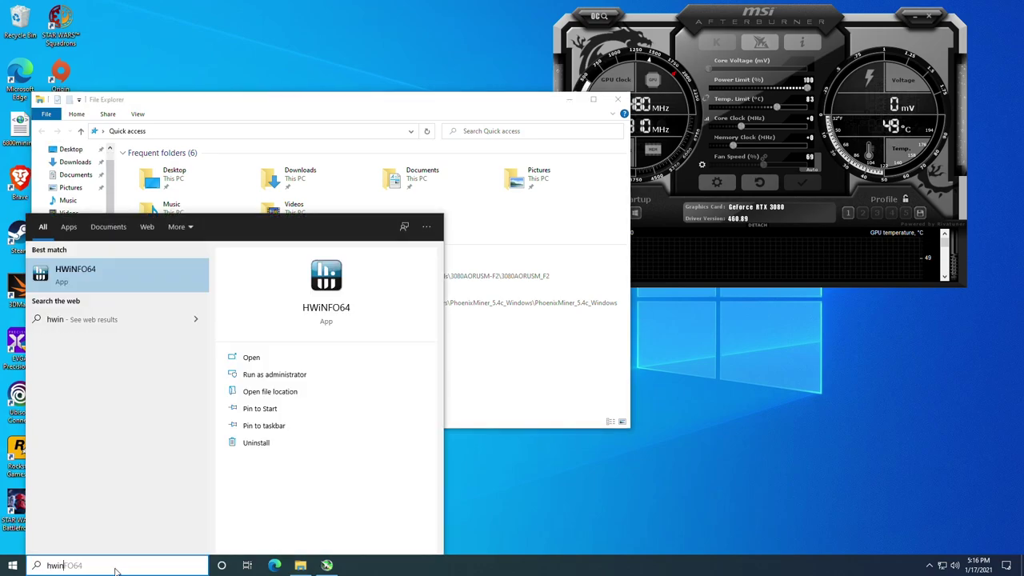
key(Return)
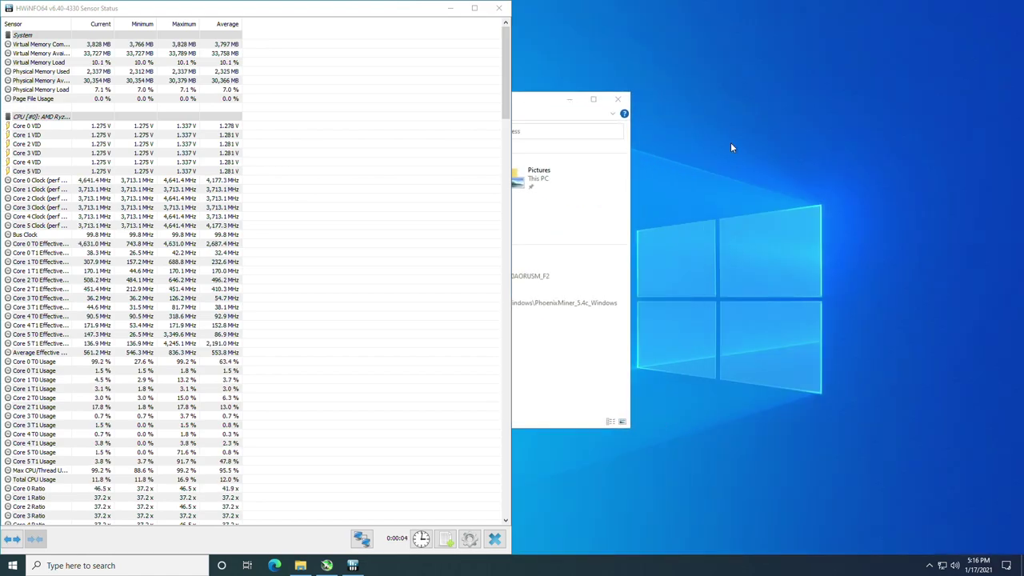
drag(735, 26, 749, 48)
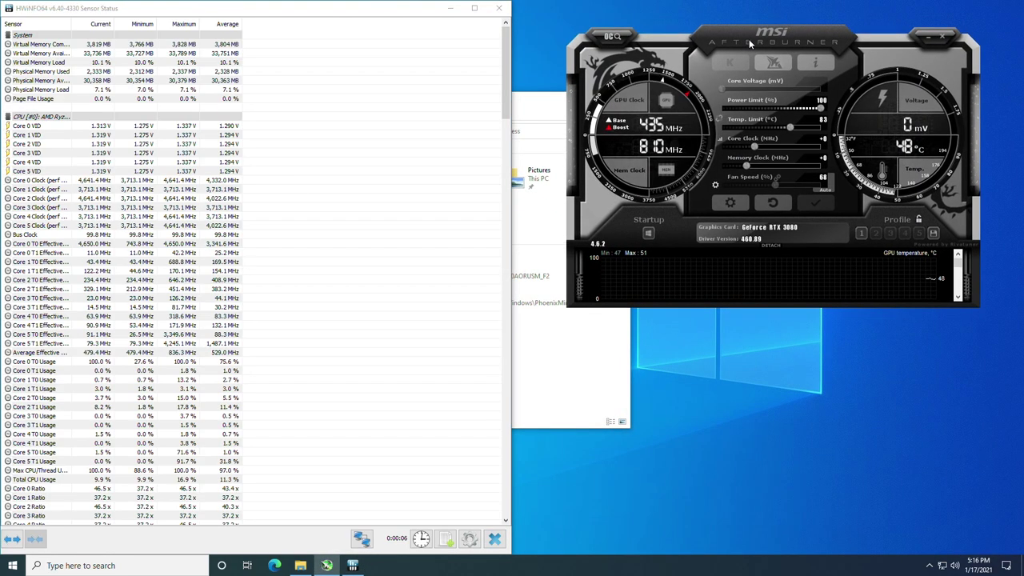
click(602, 385)
click(620, 105)
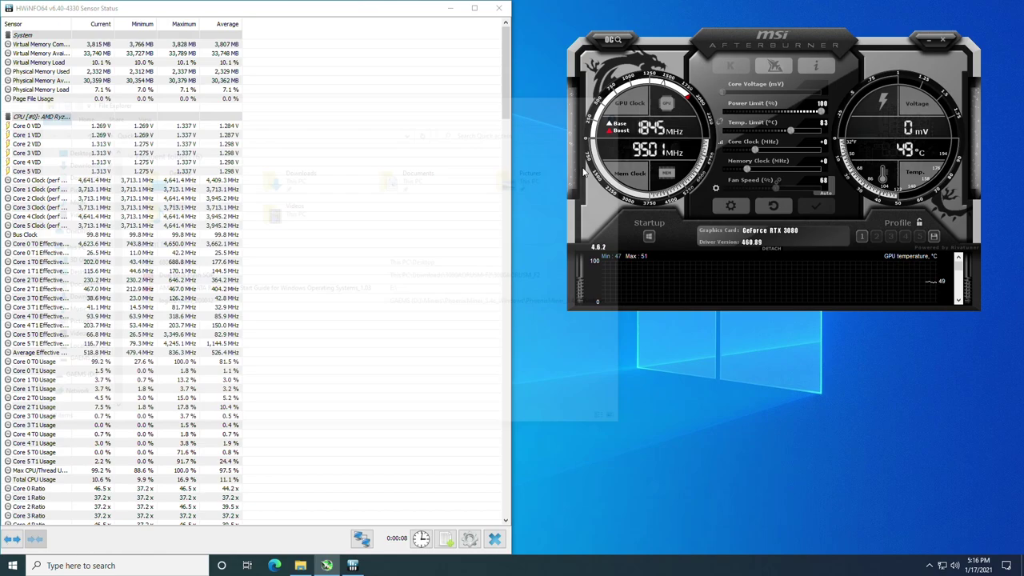
Step: Examine the GPU power, clock, load and performance limit readings in HWiNFO64 while PhoenixMiner is mining
click(223, 559)
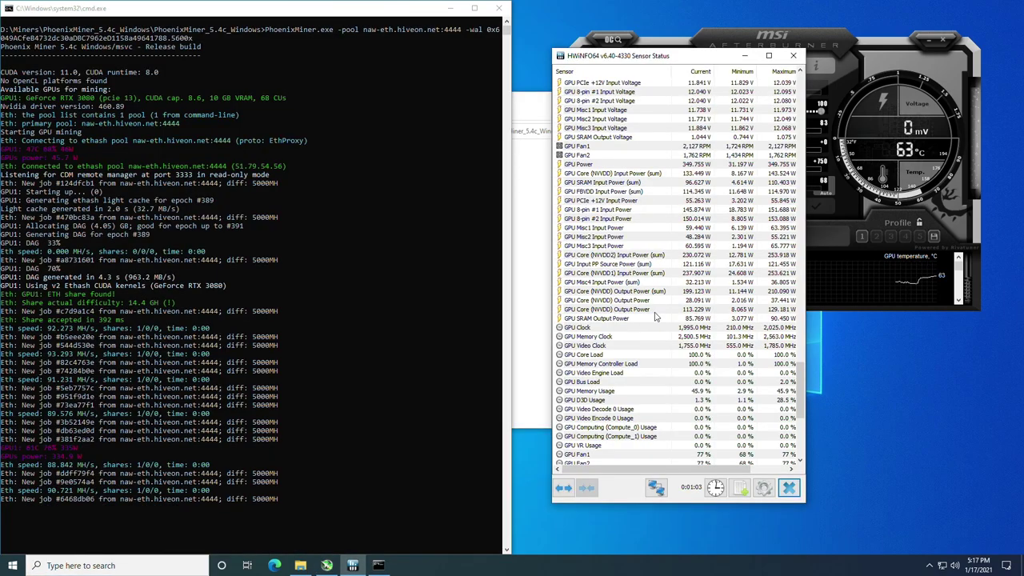
scroll(692, 334, down, 2)
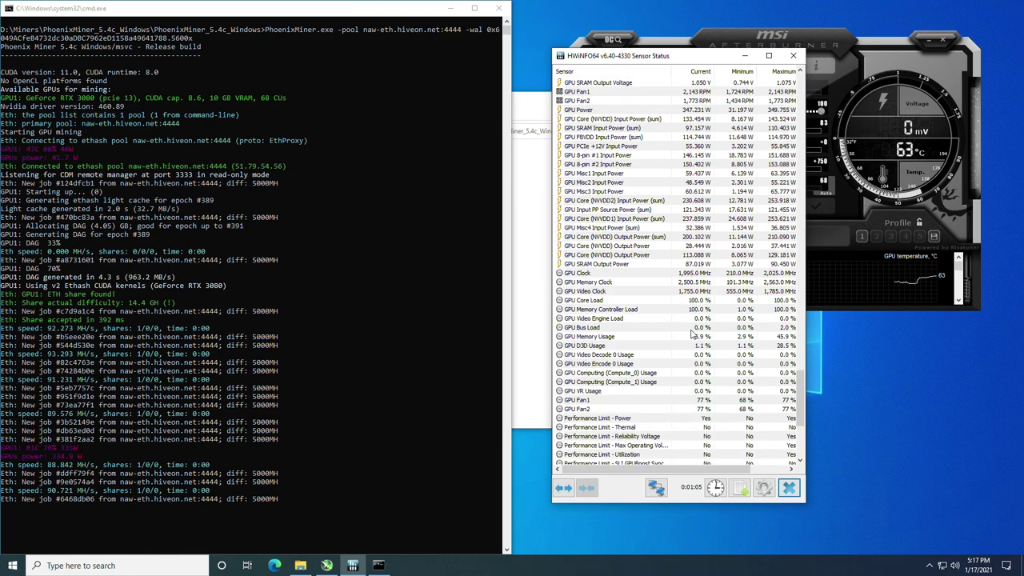
Step: Check the total GPU power, memory allocation, fan and performance limit readings in the HWiNFO64 sensor list
scroll(693, 334, down, 3)
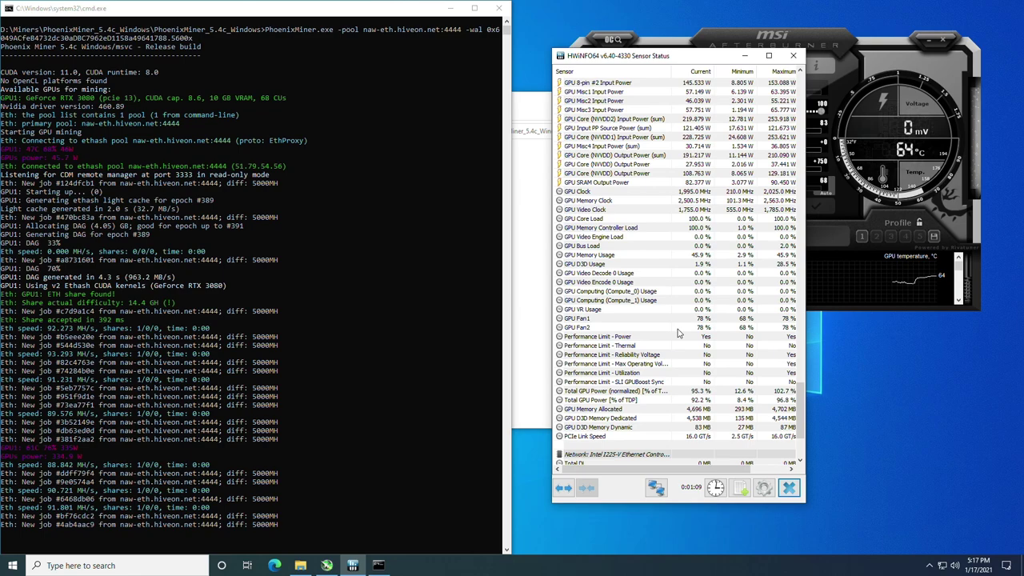
scroll(677, 332, down, 3)
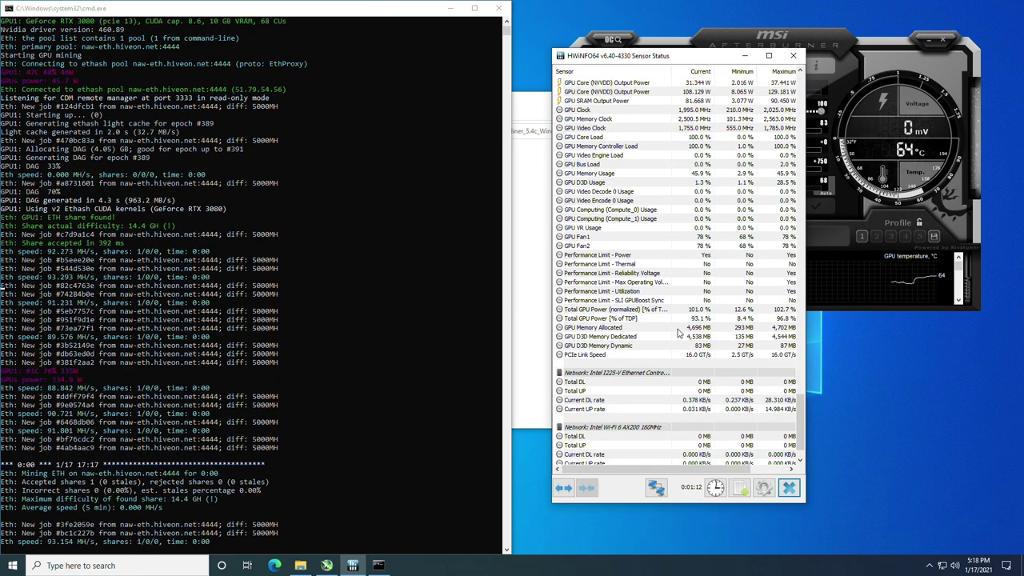
scroll(677, 332, up, 2)
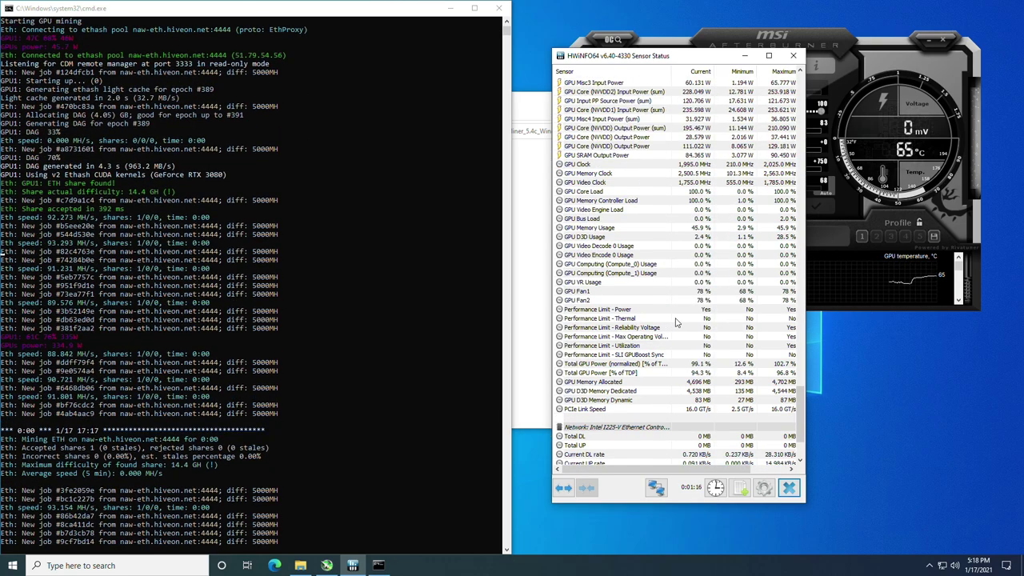
Step: Switch to MSI Afterburner and apply a memory clock offset of +800 MHz to the GeForce RTX 3080
click(785, 32)
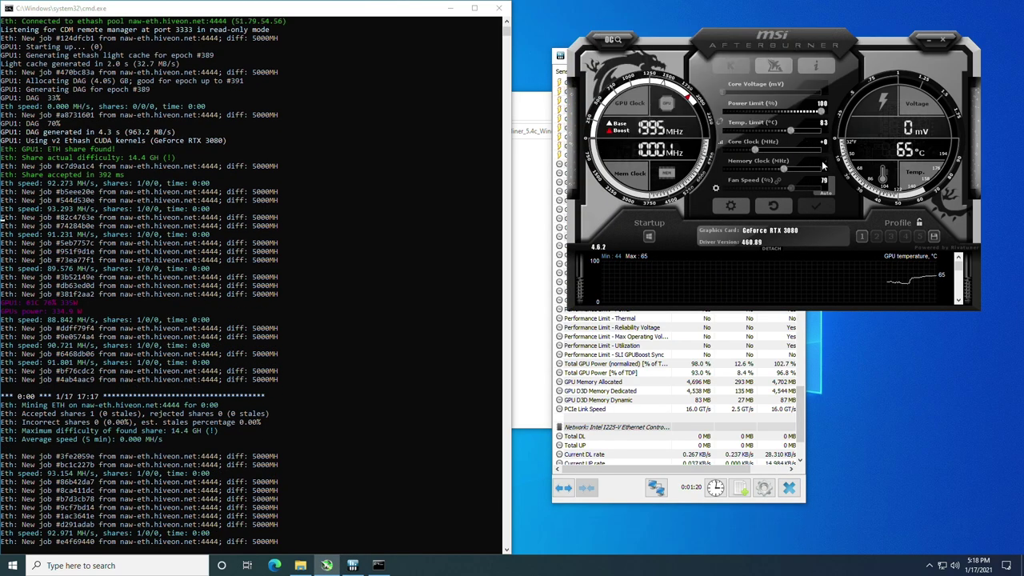
text(800)
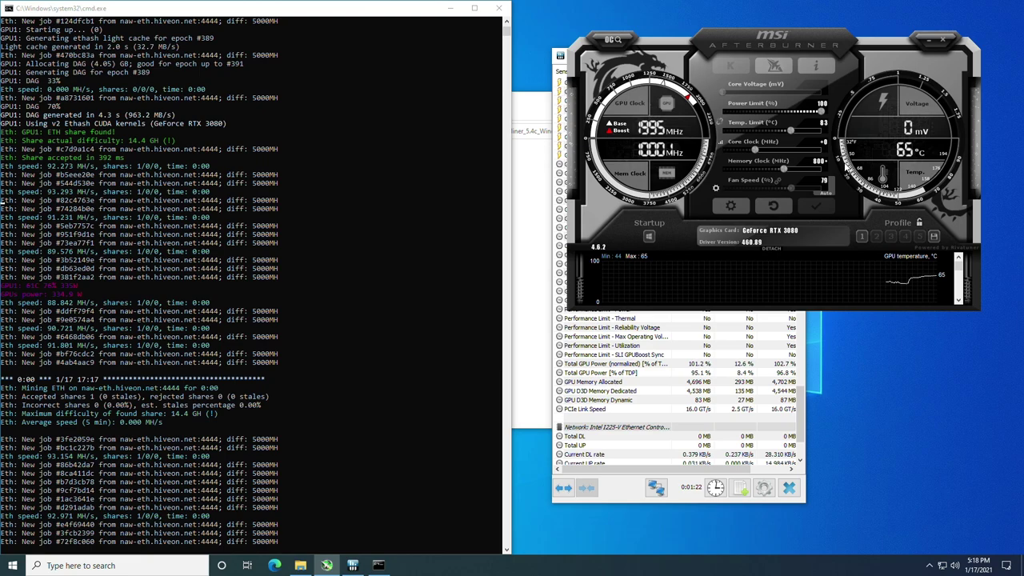
key(Return)
click(815, 205)
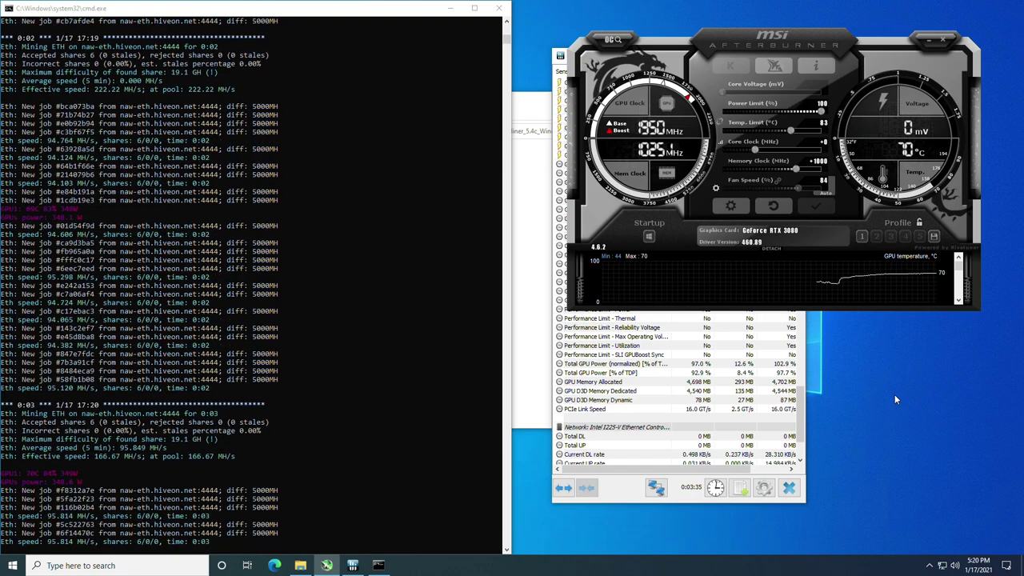
mouse_move(900, 275)
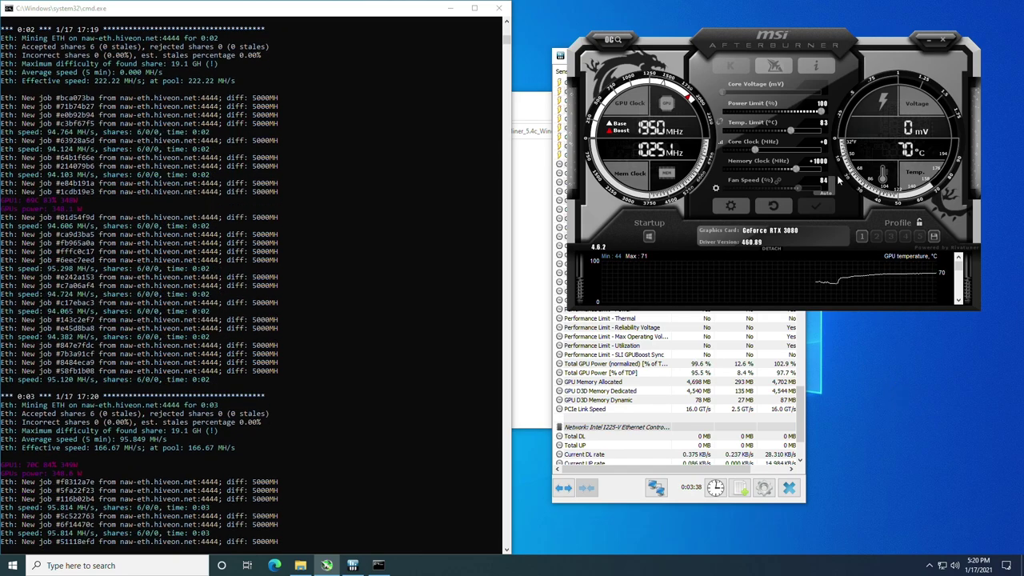